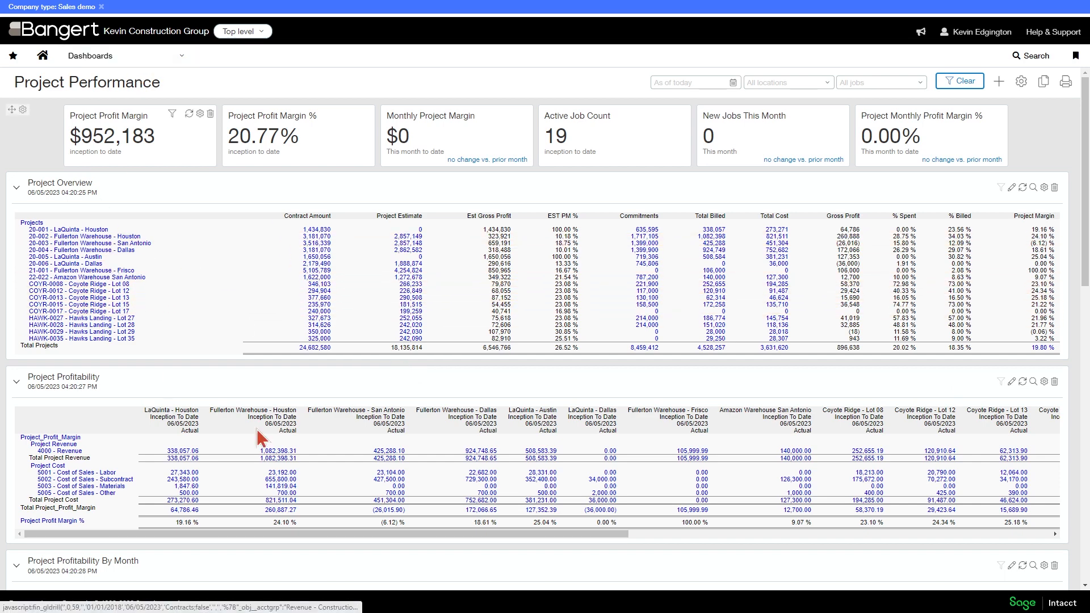
# - Open the company setup's security settings for editing and go to the Web Services authorizations
pyautogui.click(131, 62)
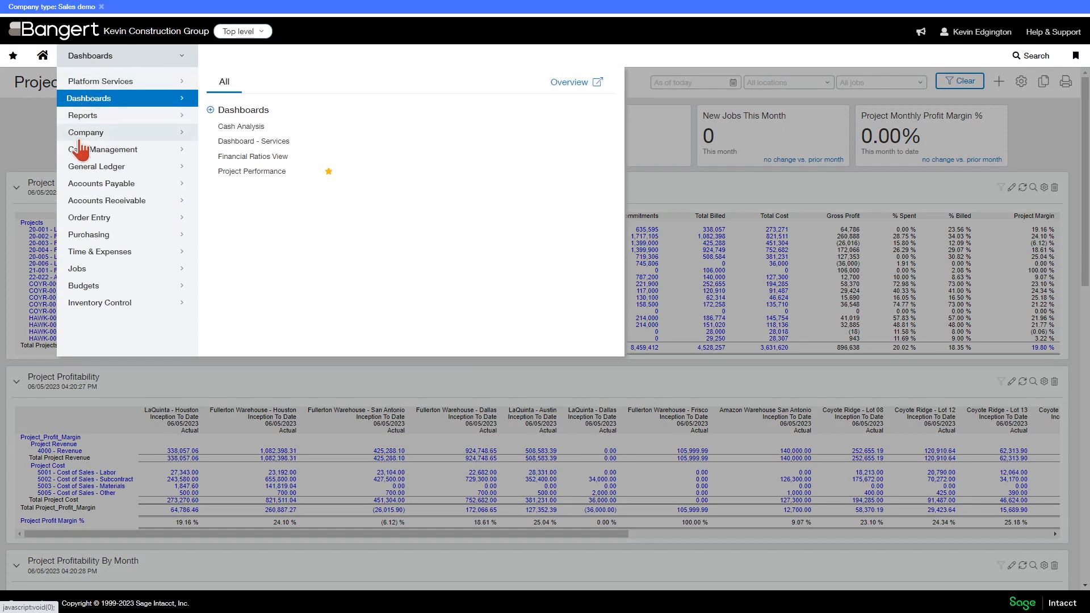
pyautogui.moveTo(93, 141)
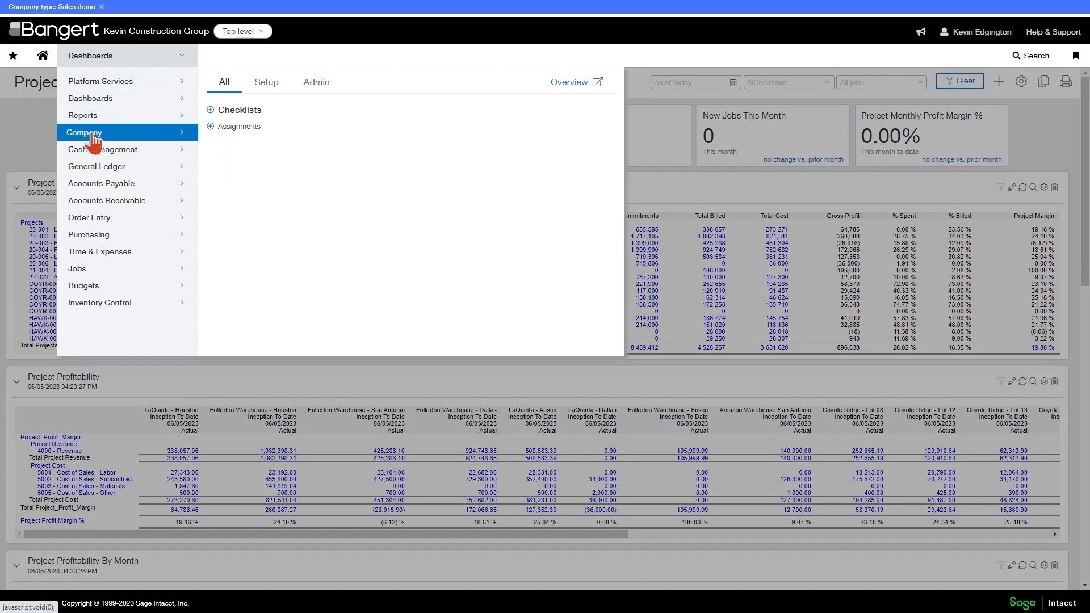
pyautogui.click(271, 89)
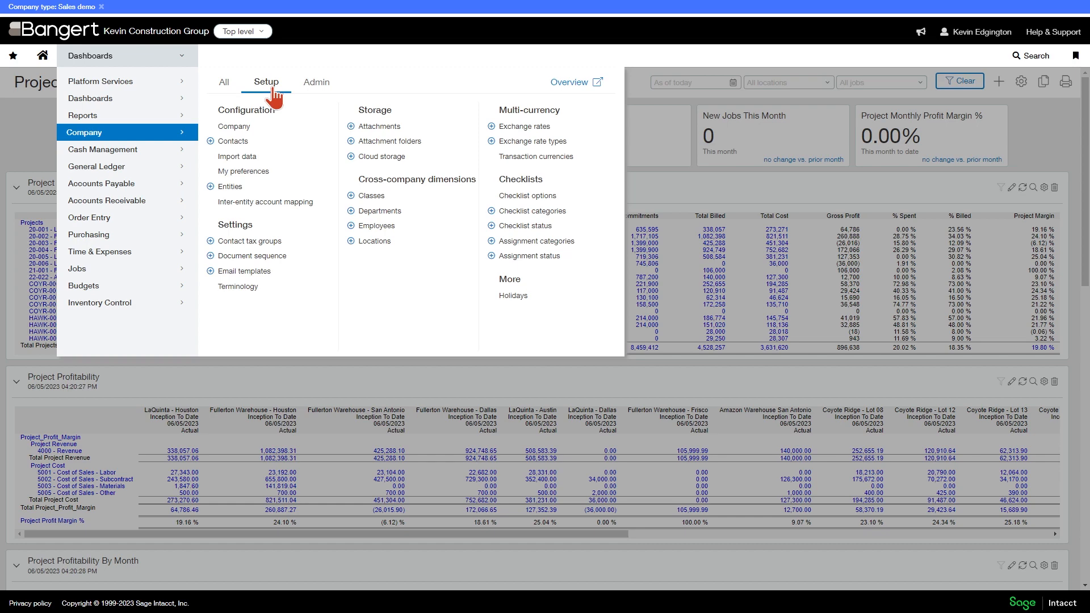
pyautogui.click(248, 128)
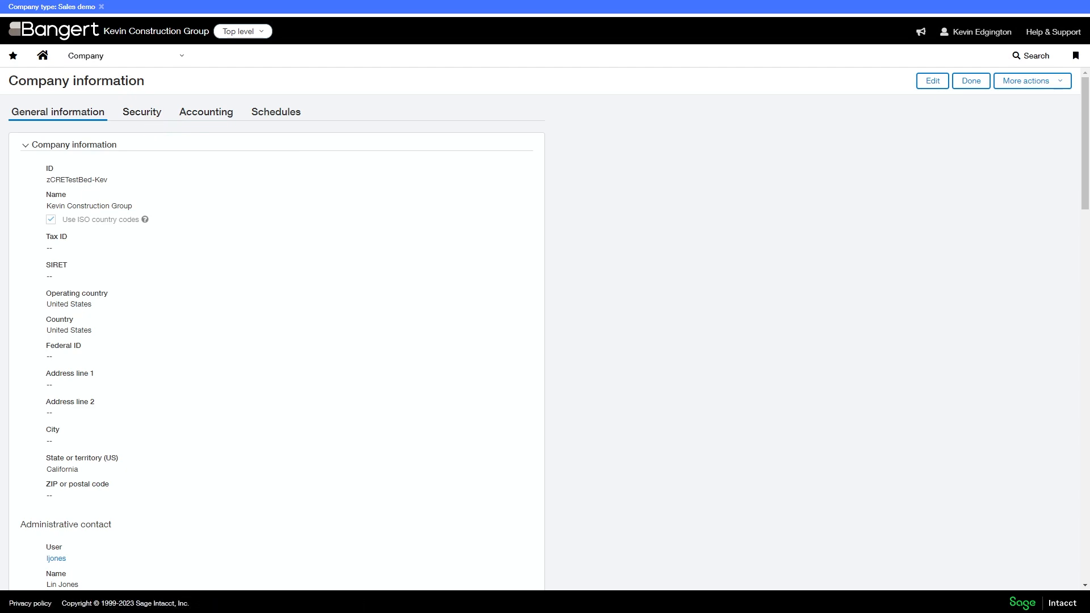
pyautogui.click(150, 116)
pyautogui.scroll(-10, 321, 249)
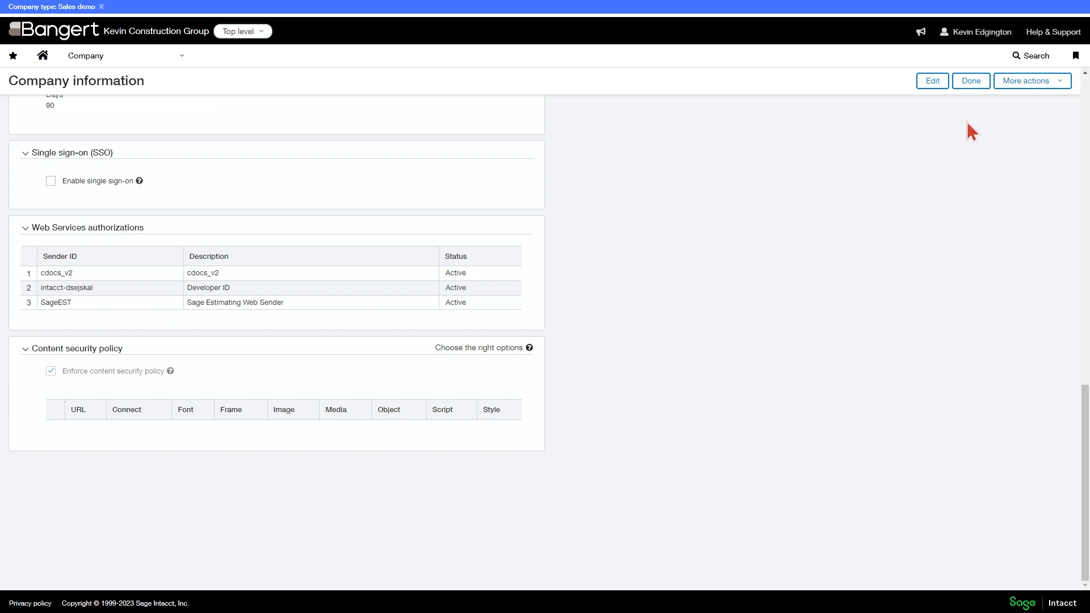
pyautogui.click(933, 81)
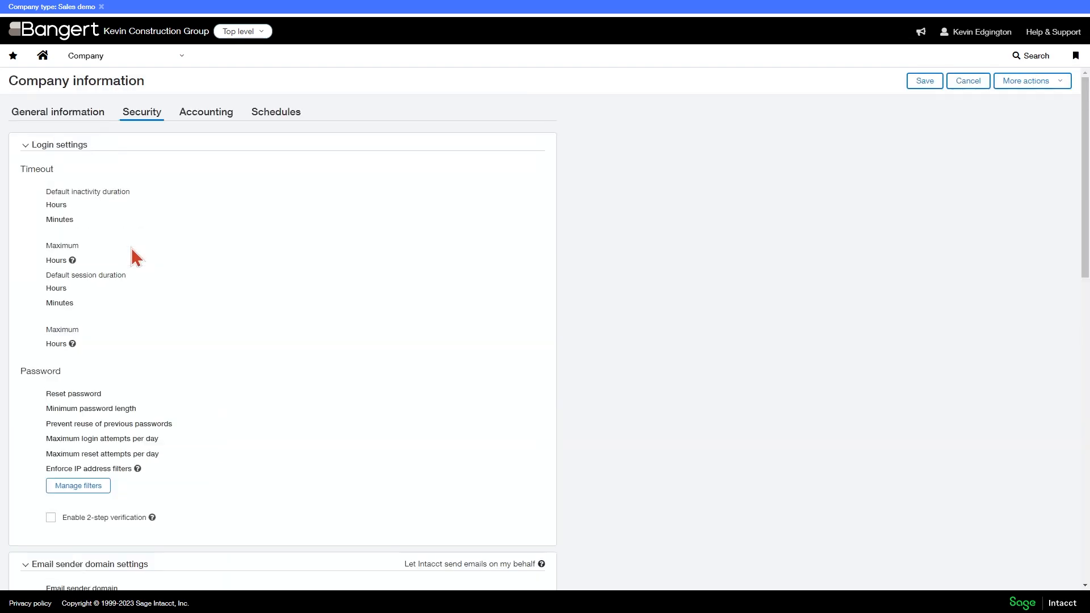
pyautogui.scroll(-15, 137, 257)
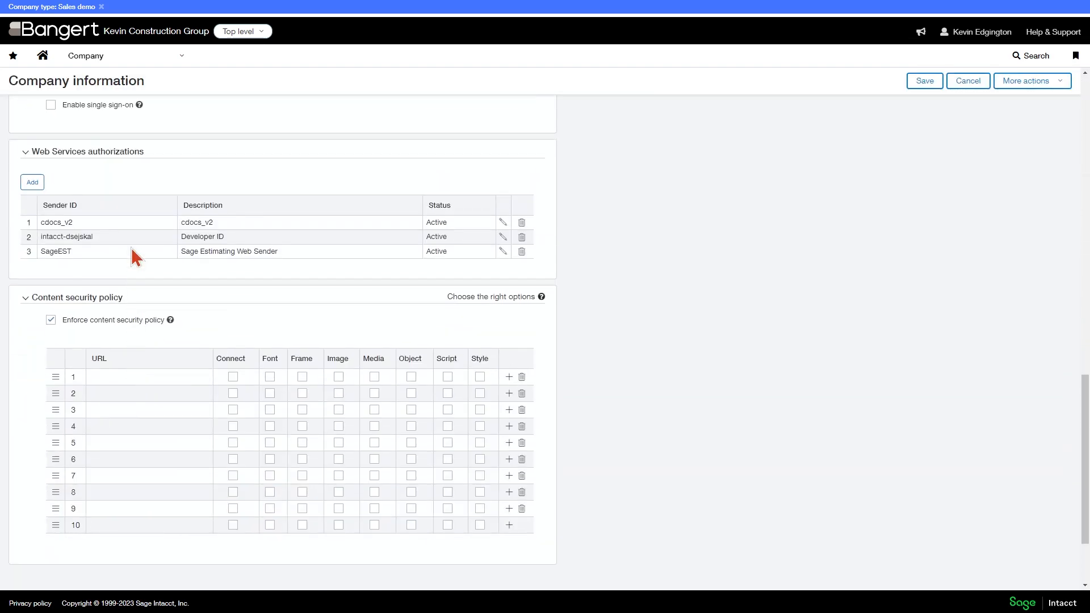
# - Examine the blank Web Services sender form and the existing SageEST sender authorization, cancelling out of both
pyautogui.click(34, 185)
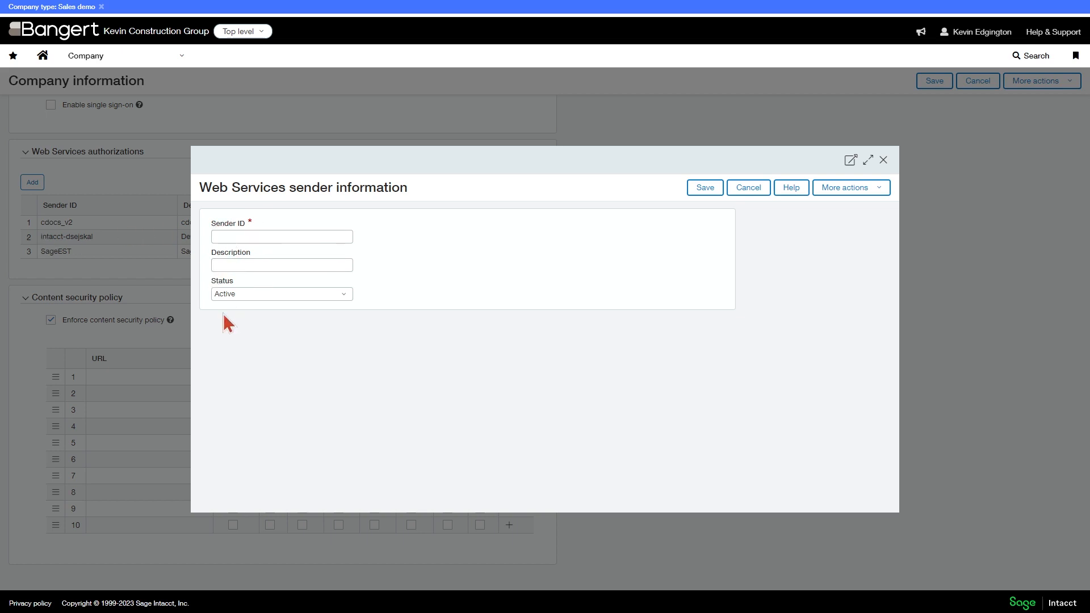
pyautogui.click(748, 189)
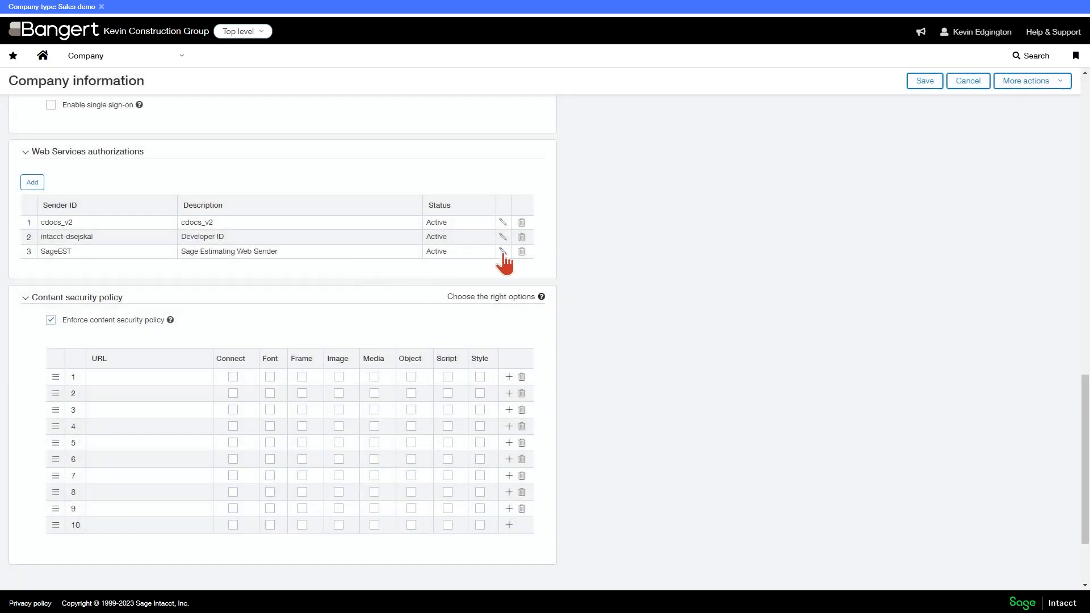
pyautogui.click(503, 254)
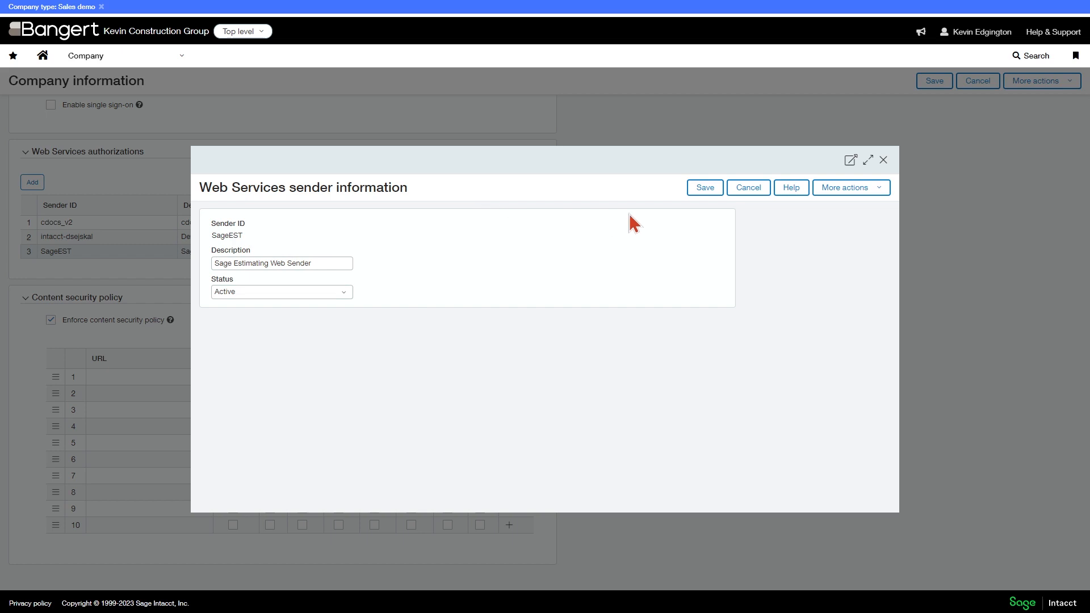
pyautogui.click(748, 192)
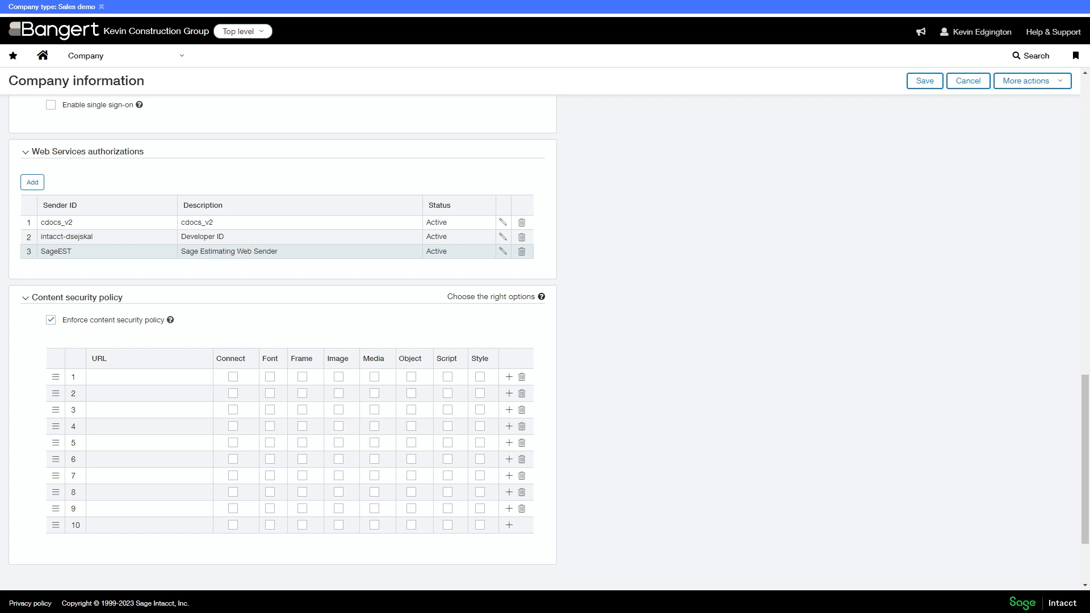
# - Open the company's Roles list and view the blank new-role form, cancelling it without adding a role
pyautogui.click(122, 59)
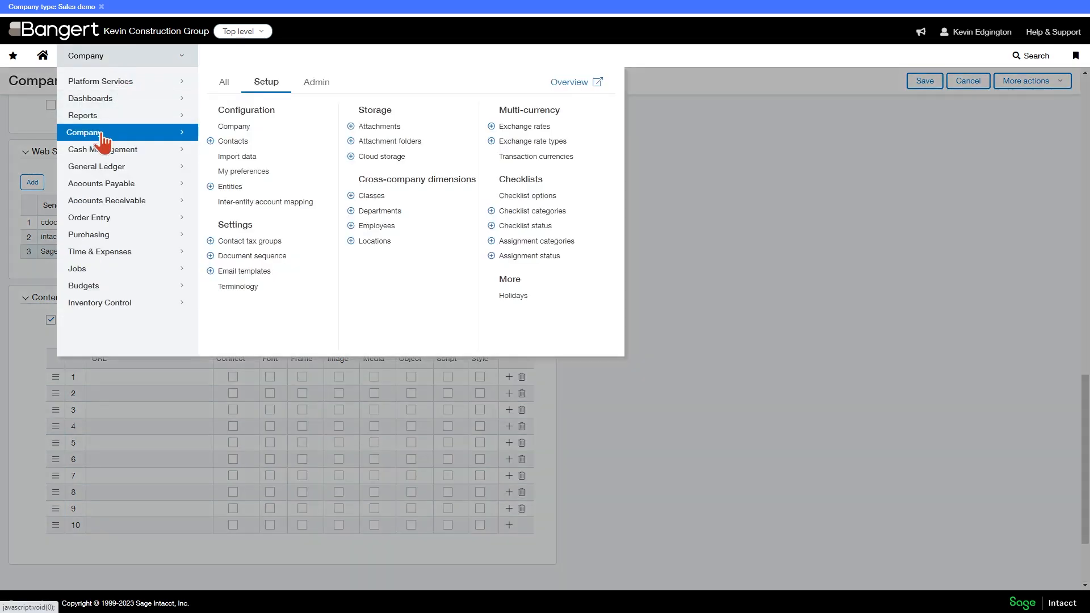
pyautogui.click(318, 83)
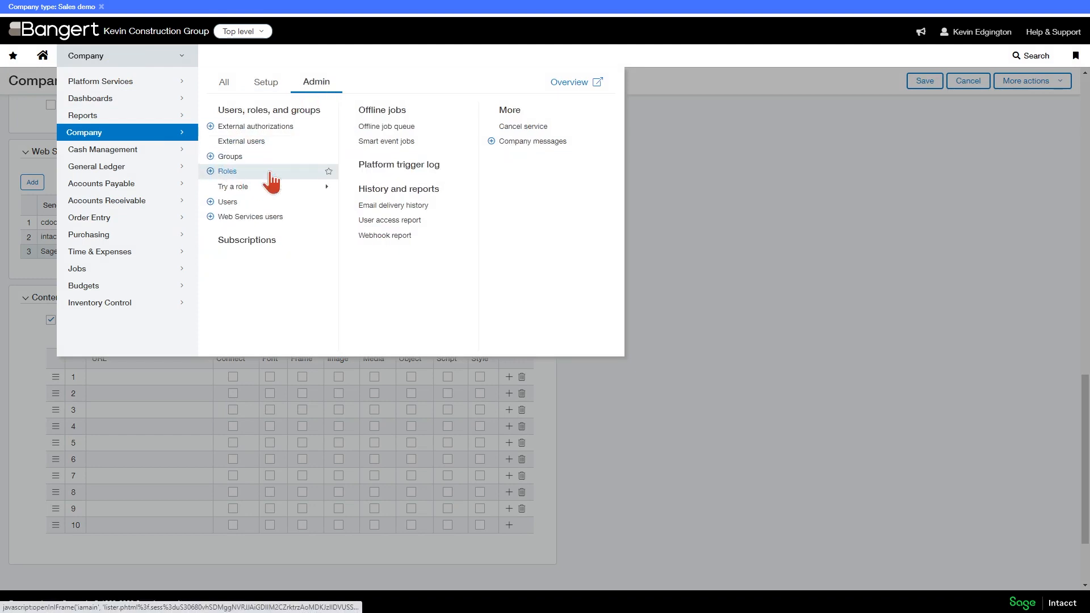
pyautogui.click(231, 173)
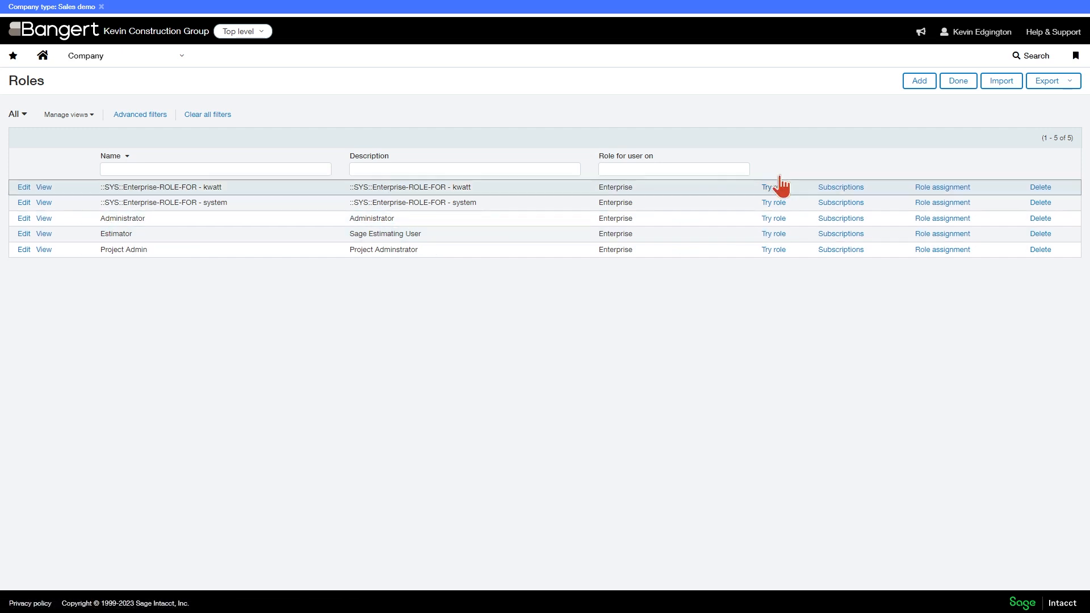
pyautogui.click(920, 82)
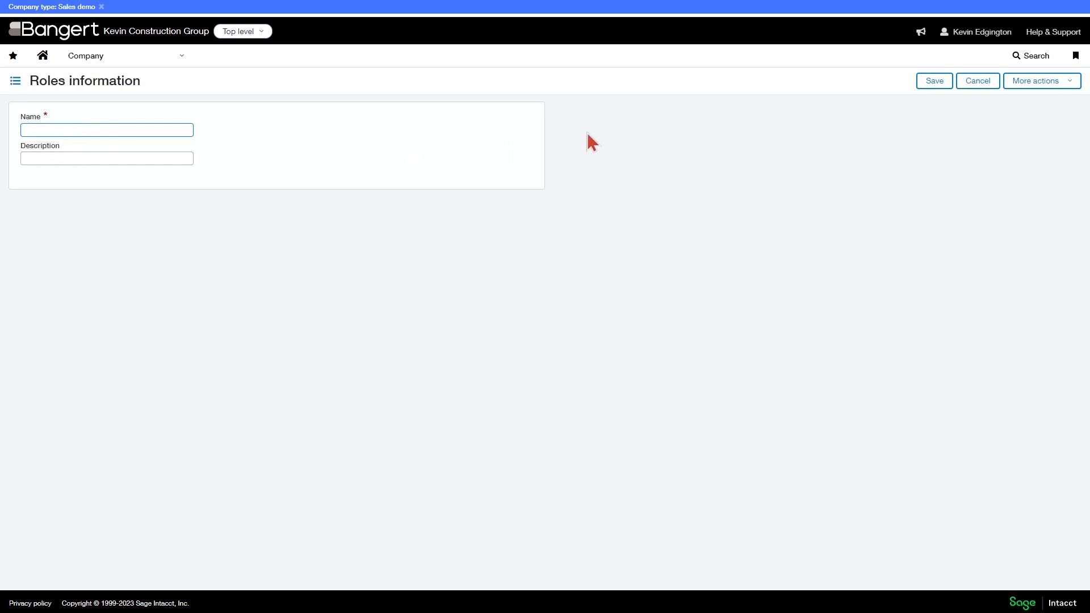
pyautogui.click(975, 91)
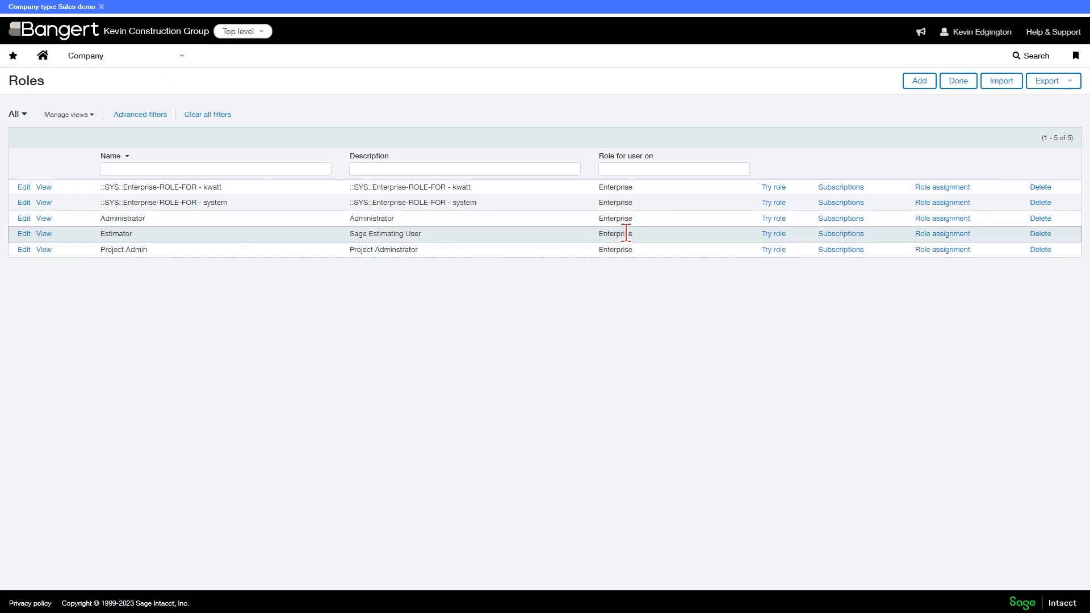
# - Open the Estimator role's subscriptions and examine its Administration permissions, cancelling out without saving
pyautogui.click(24, 234)
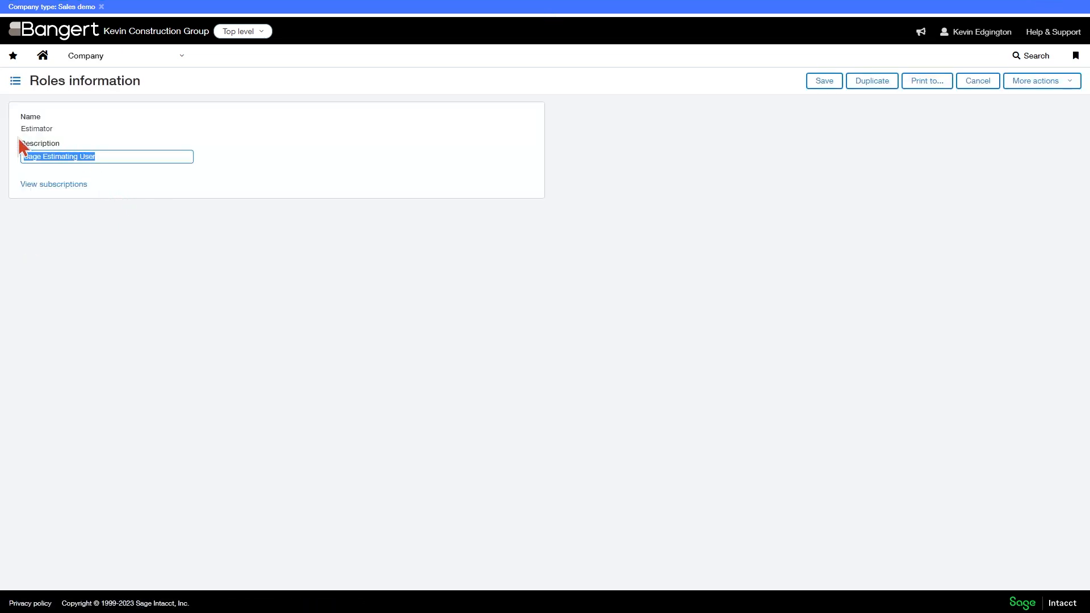
pyautogui.click(67, 185)
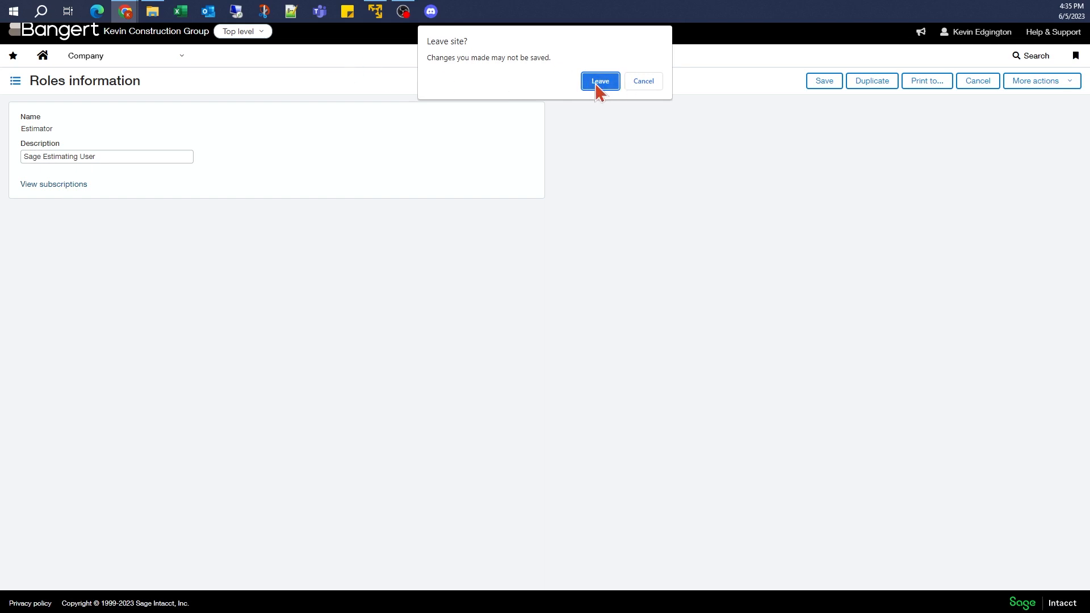
pyautogui.click(599, 81)
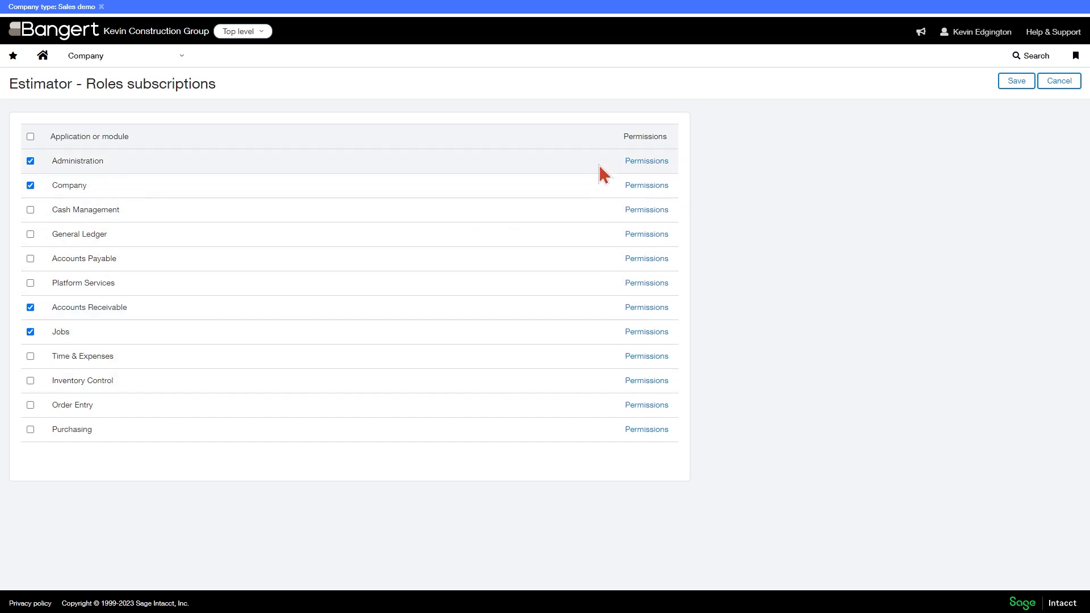
pyautogui.click(643, 163)
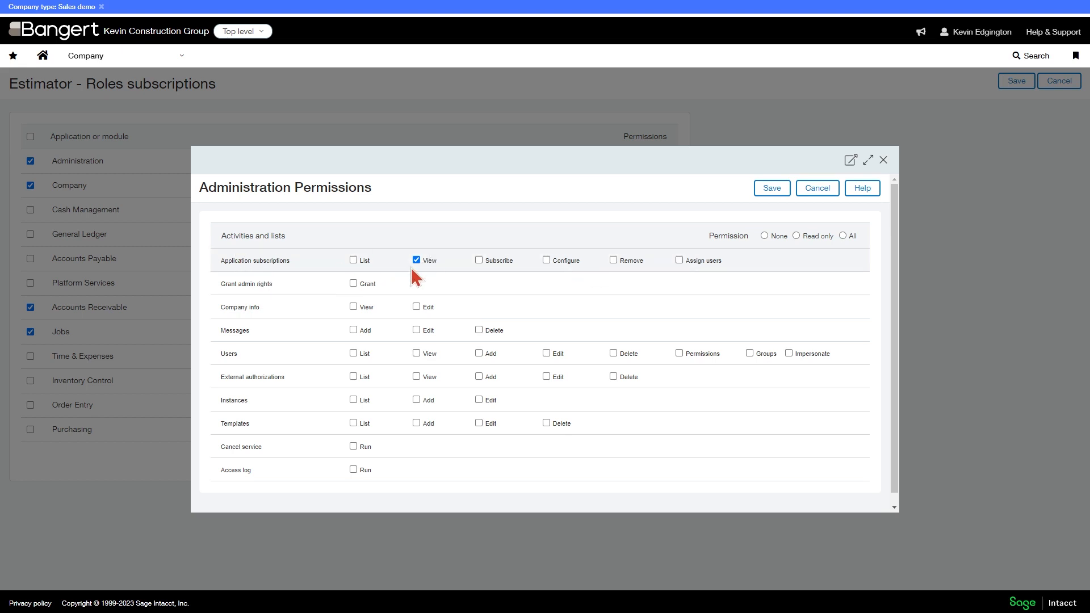
pyautogui.click(820, 192)
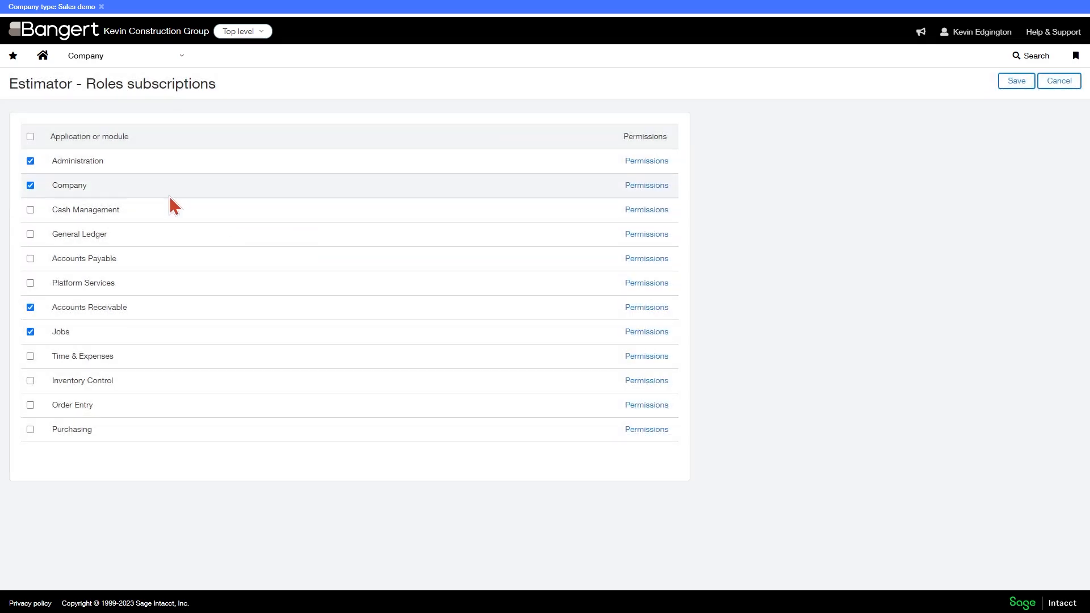
# - Review the Estimator role's Company permissions, including departments, entities and locations, and close them without saving
pyautogui.click(636, 187)
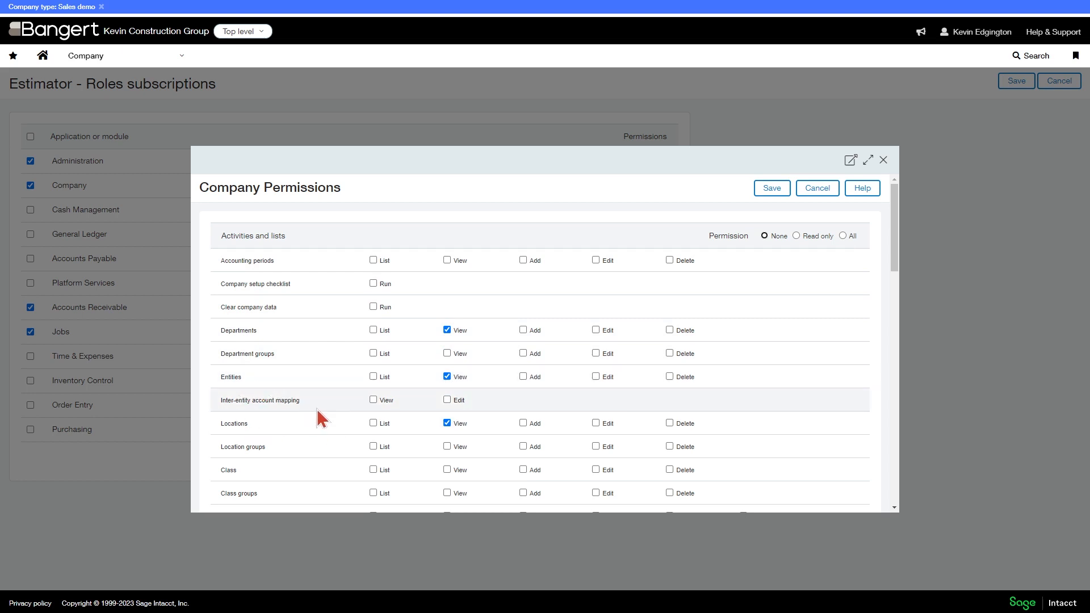
pyautogui.scroll(-4, 348, 420)
pyautogui.scroll(-8, 348, 415)
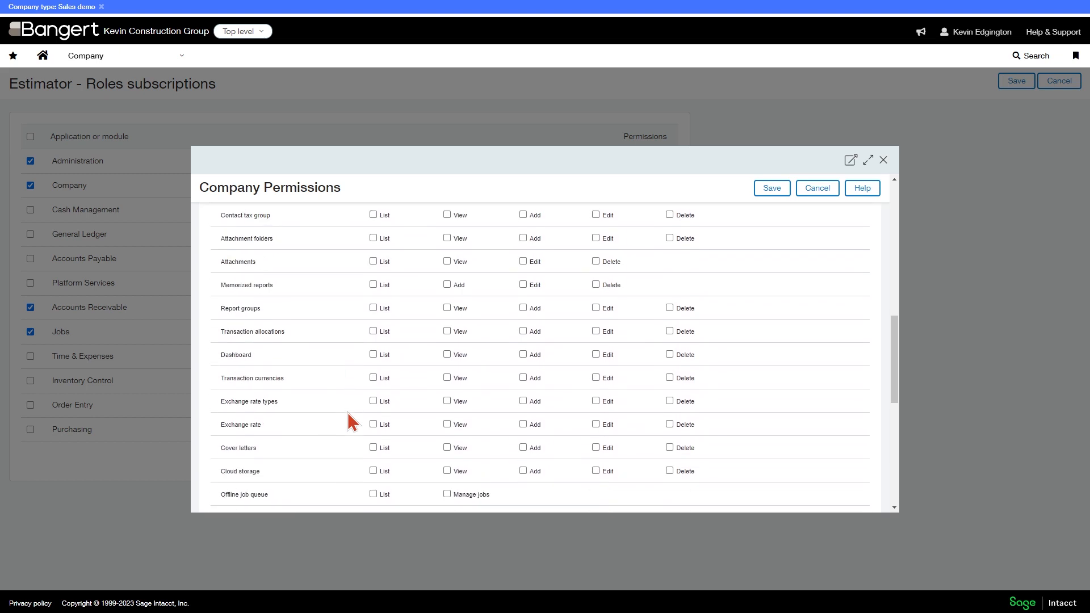
pyautogui.scroll(-4, 348, 420)
pyautogui.scroll(15, 348, 418)
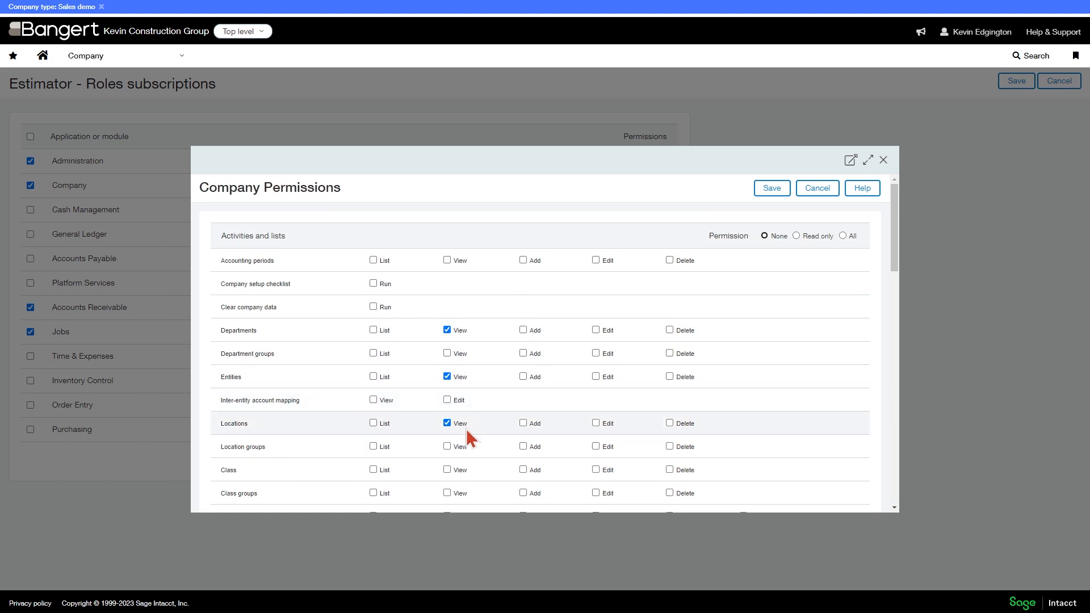
pyautogui.click(819, 193)
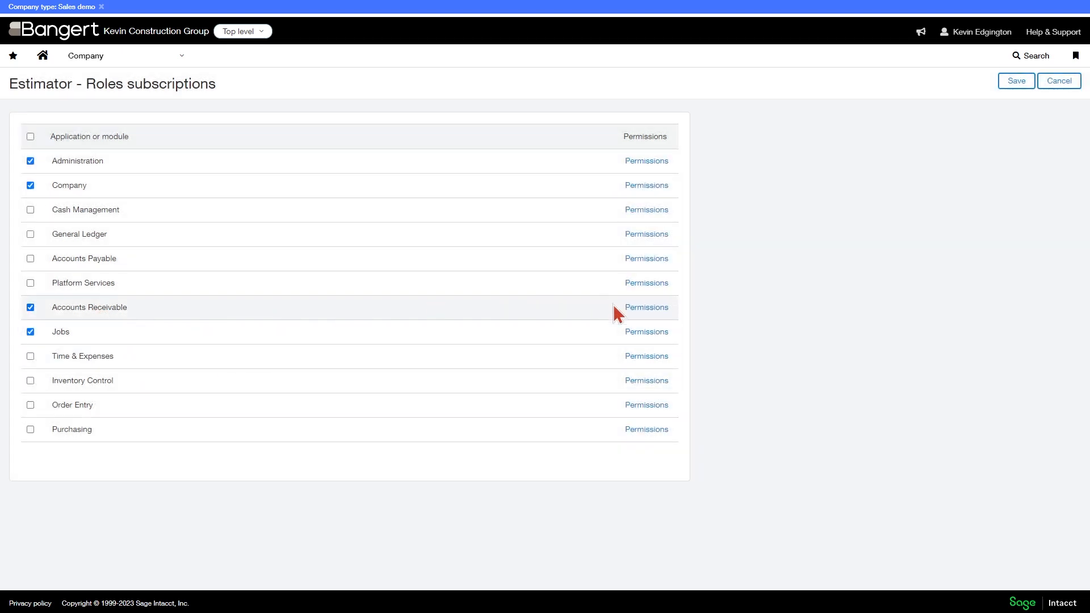
# - Review the Estimator role's Accounts Receivable permissions for customers and close them without saving
pyautogui.click(651, 309)
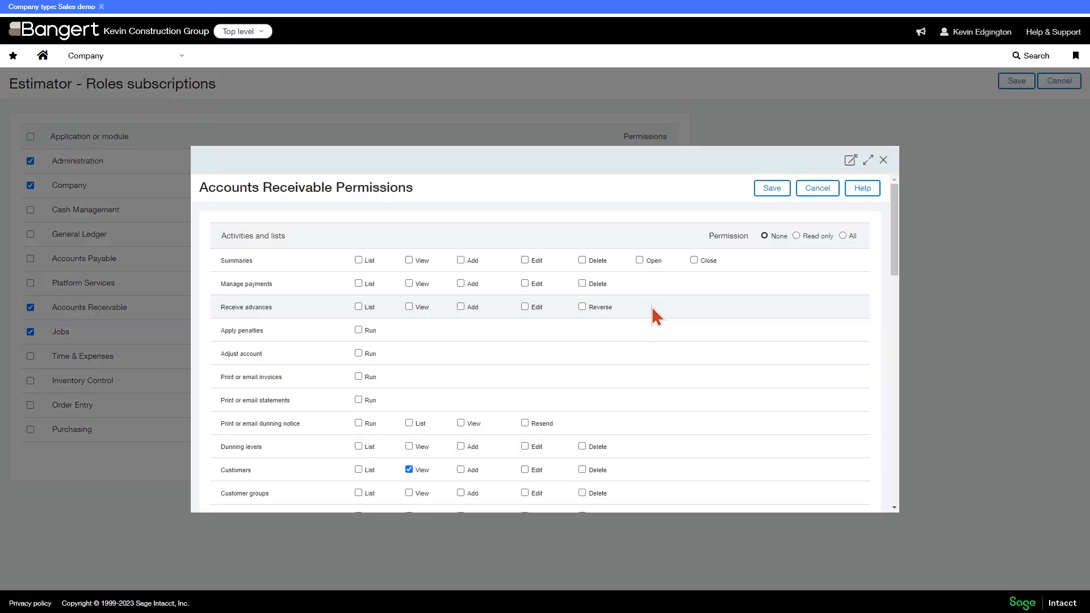
pyautogui.scroll(-1, 397, 349)
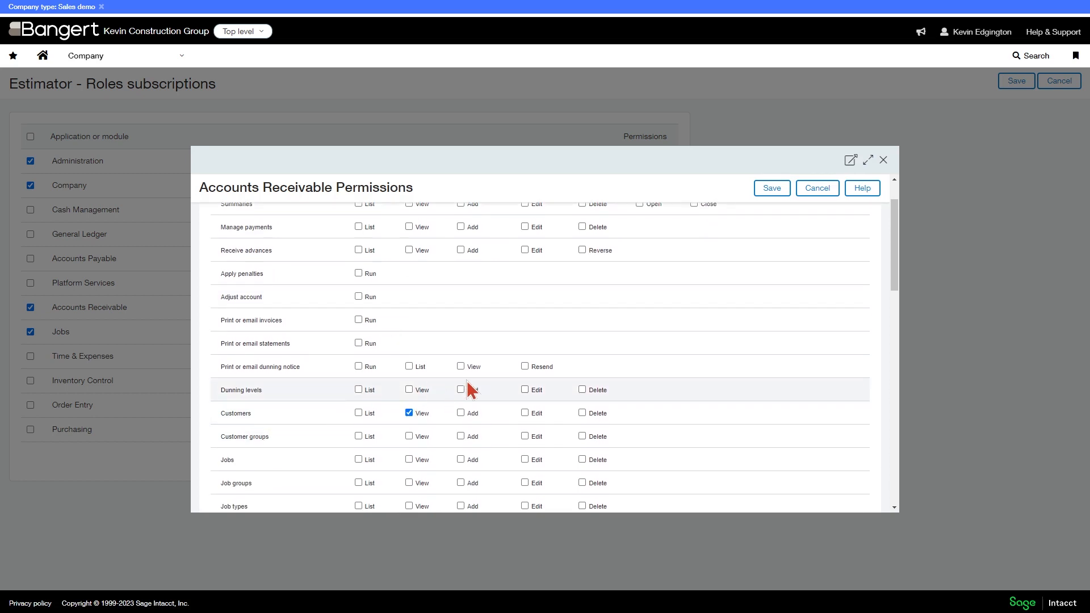
pyautogui.scroll(-1, 468, 383)
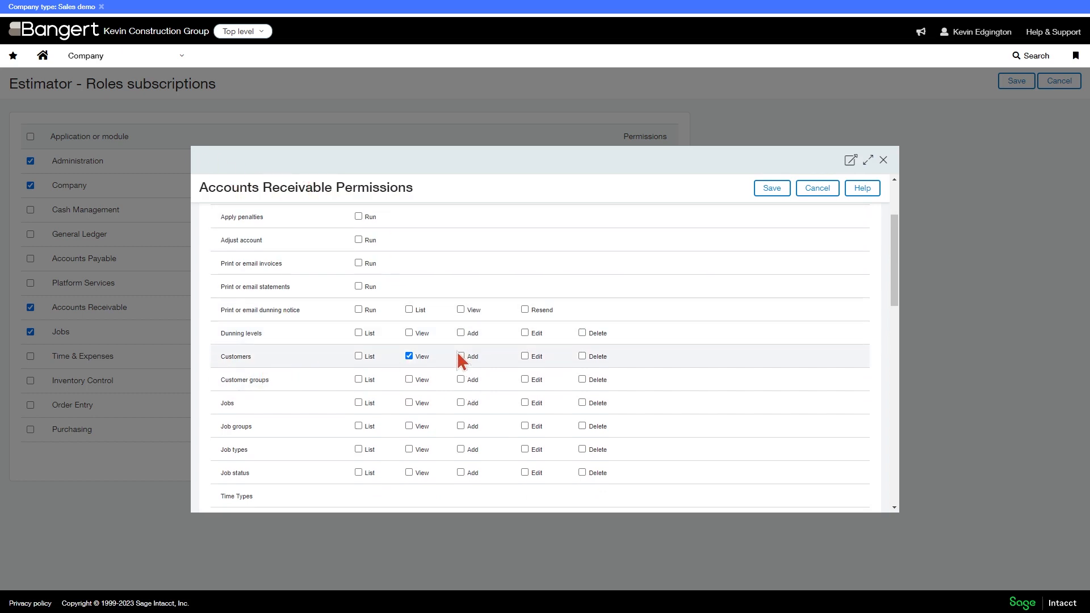
pyautogui.click(815, 190)
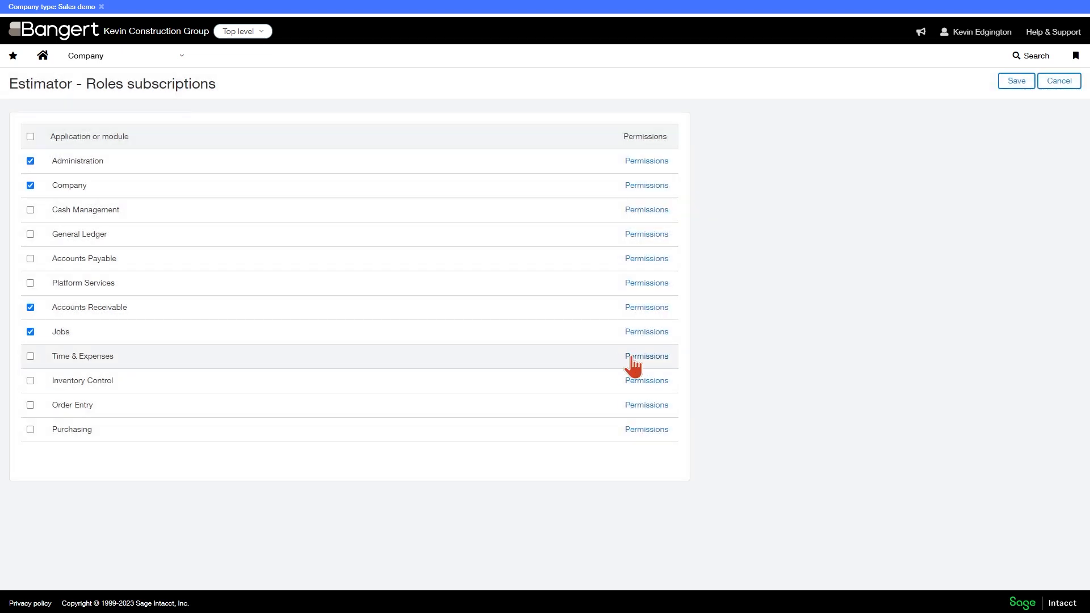
# - Review the Estimator role's Jobs permissions for jobs, job estimates, estimate types, cost codes, standard codes and cost types
pyautogui.click(653, 337)
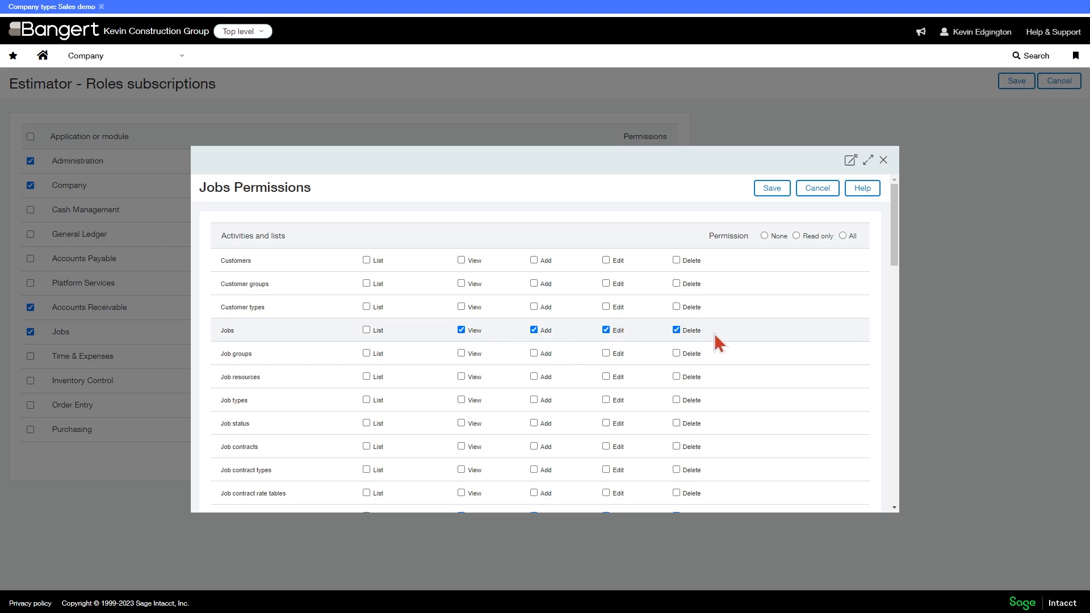
pyautogui.scroll(-4, 715, 334)
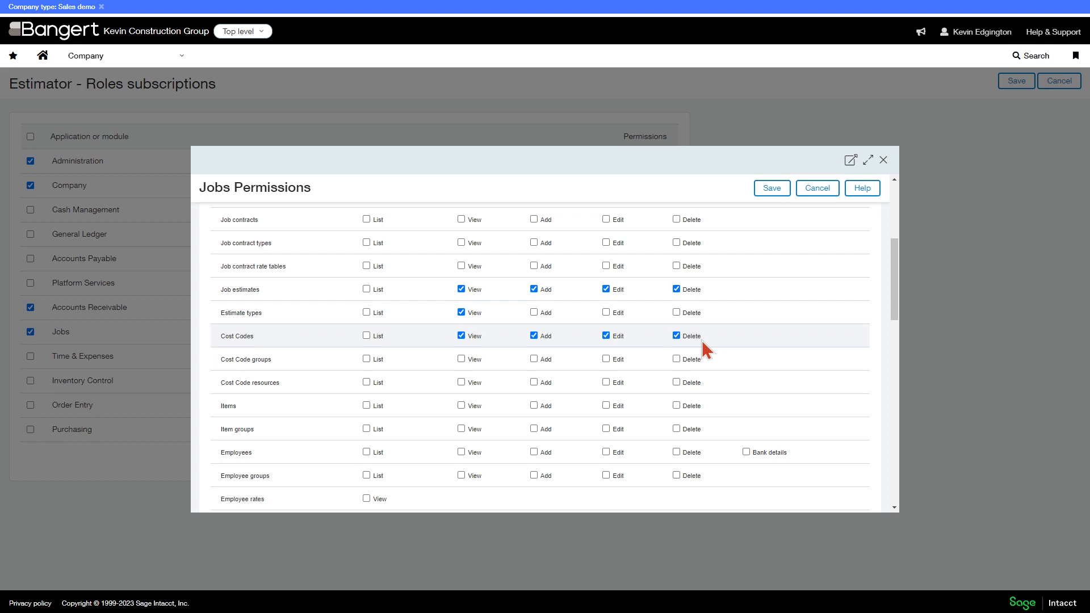
pyautogui.scroll(-1, 702, 340)
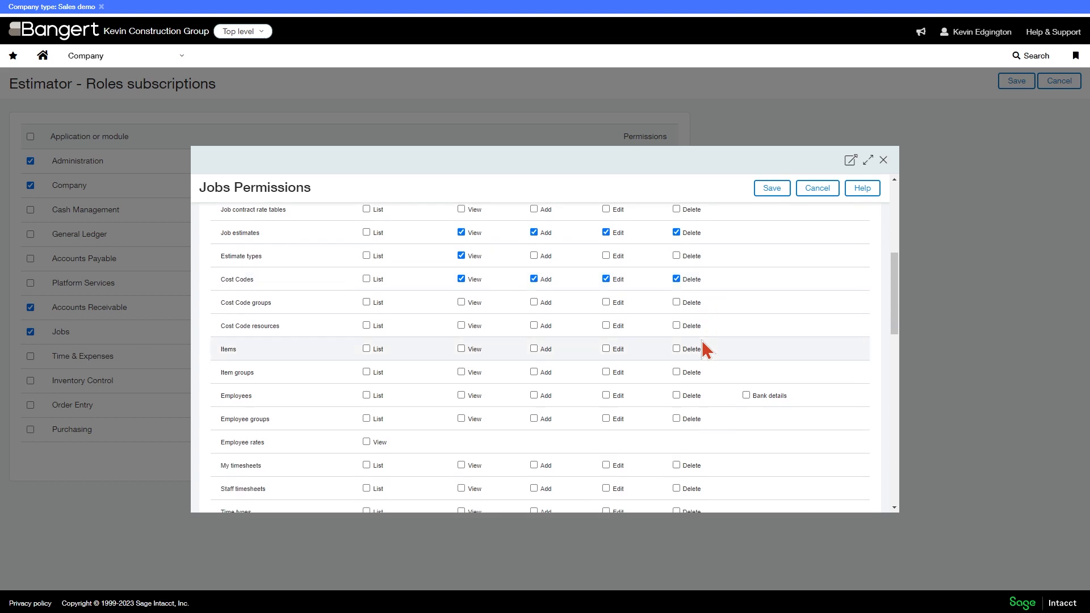
pyautogui.scroll(-8, 701, 340)
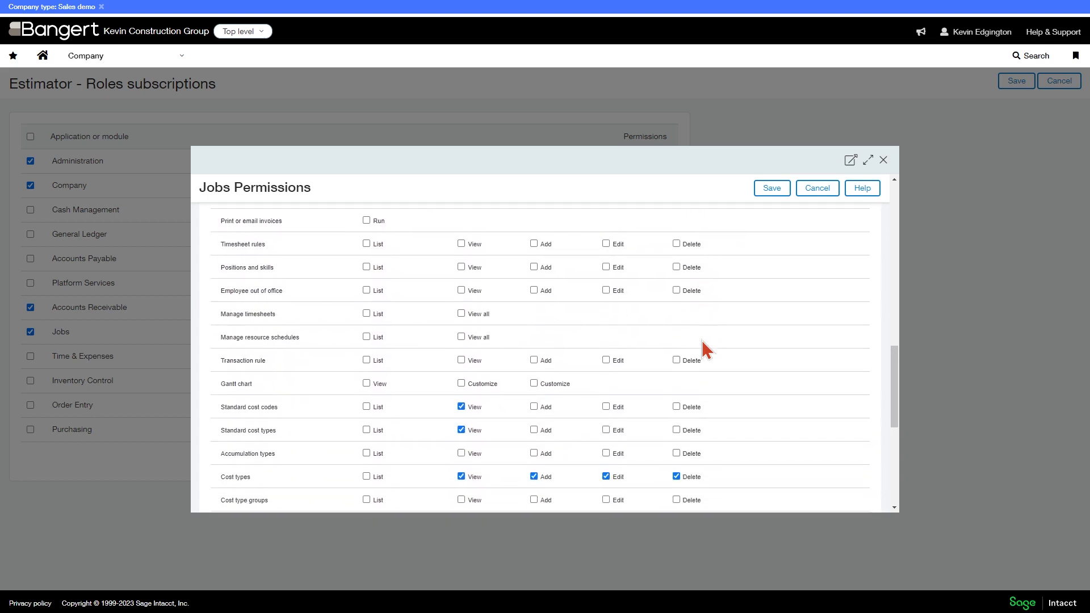
pyautogui.scroll(-4, 702, 339)
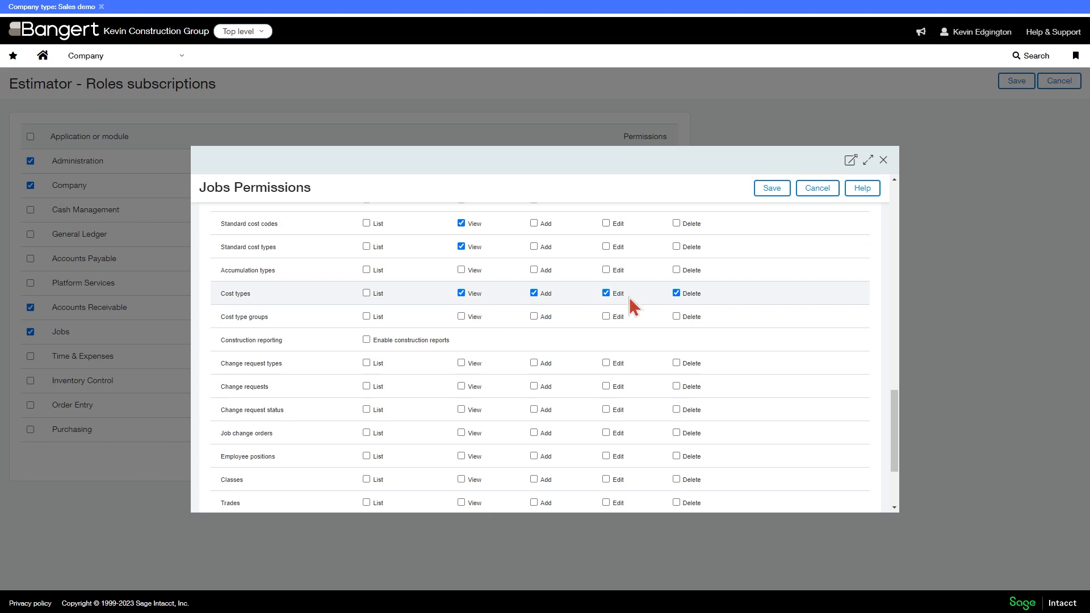
pyautogui.scroll(-2, 703, 297)
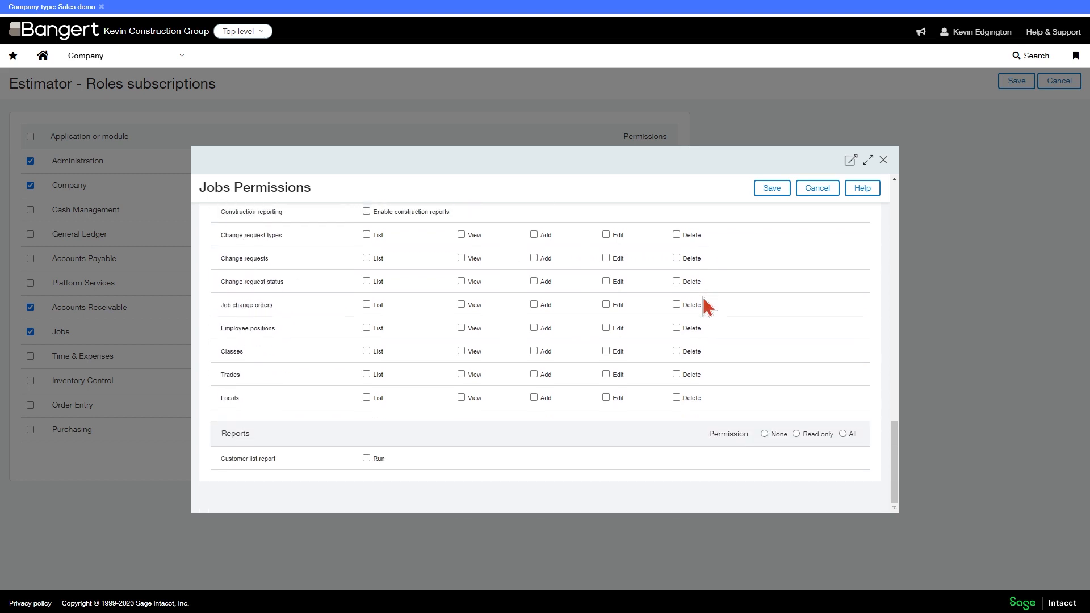
# - Finish reviewing the Estimator role's Jobs permissions, checking the activities and lists section again, and close the permissions window
pyautogui.scroll(6, 702, 298)
pyautogui.scroll(6, 704, 299)
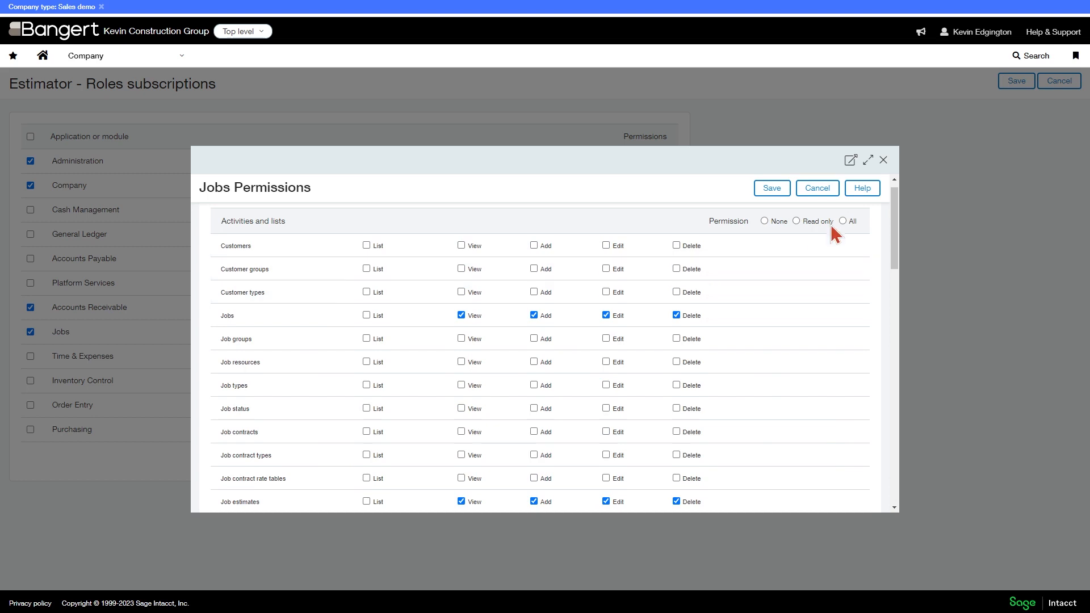
pyautogui.click(789, 194)
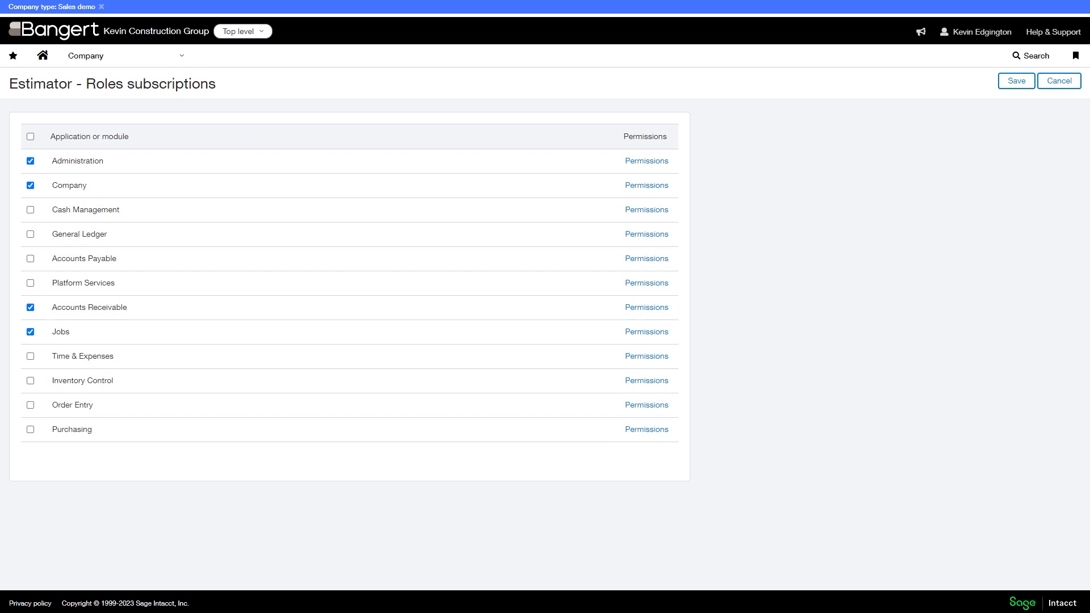
# - Open the company's Web Services users list and examine the blank form for a new user, cancelling it without adding anyone
pyautogui.click(136, 67)
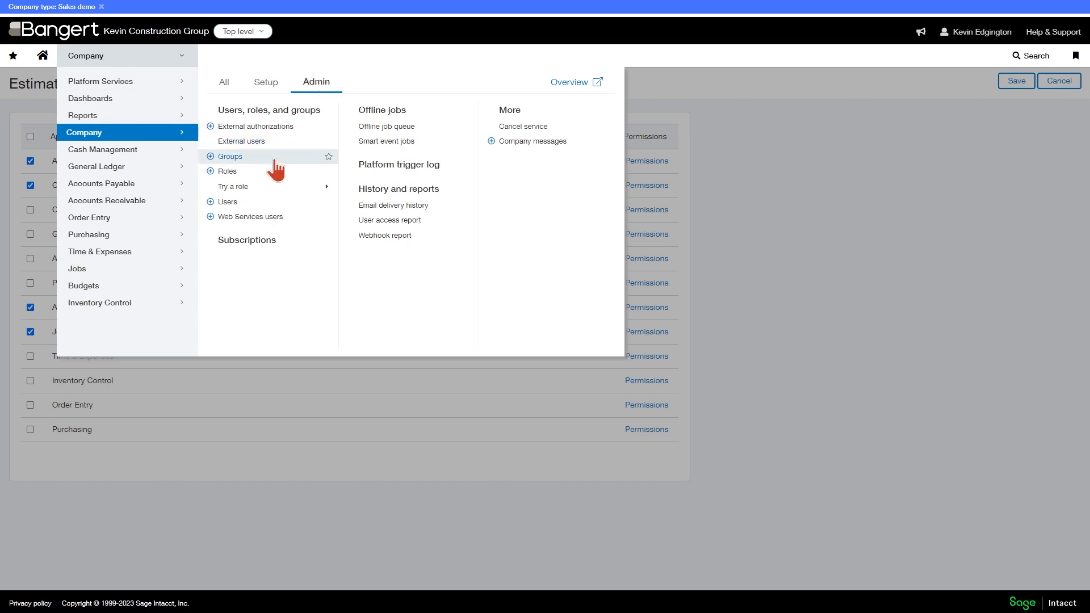
pyautogui.click(251, 220)
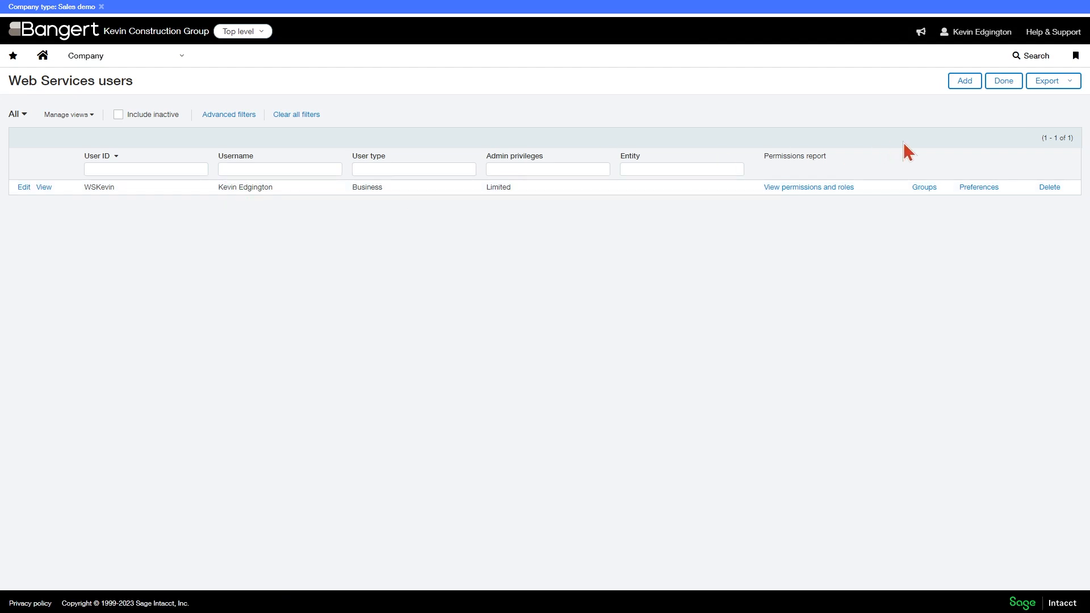
pyautogui.click(965, 83)
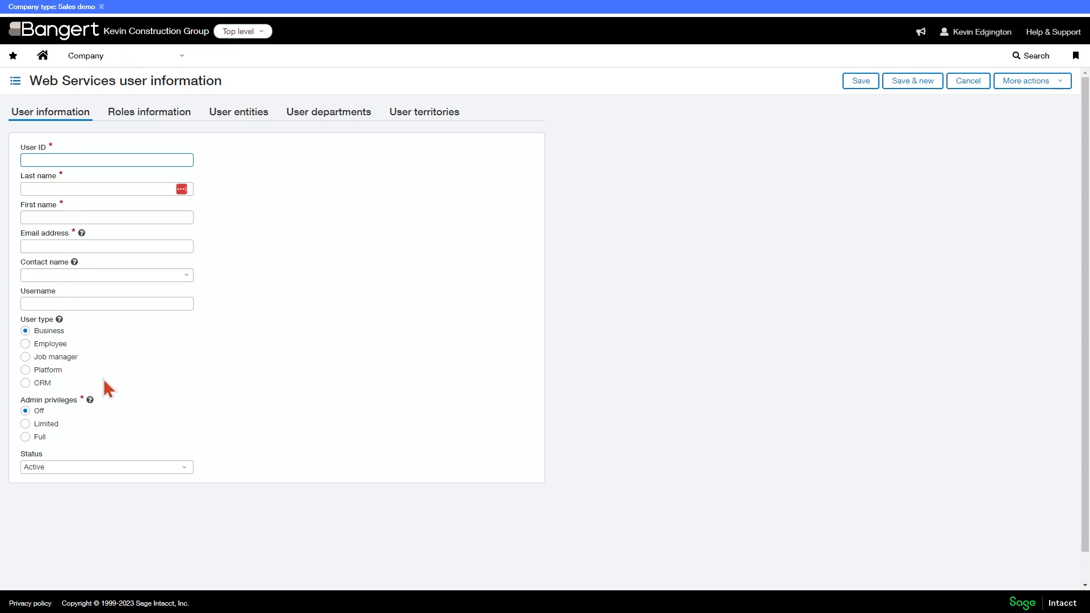
pyautogui.scroll(-1, 105, 382)
pyautogui.scroll(1, 108, 389)
pyautogui.click(959, 90)
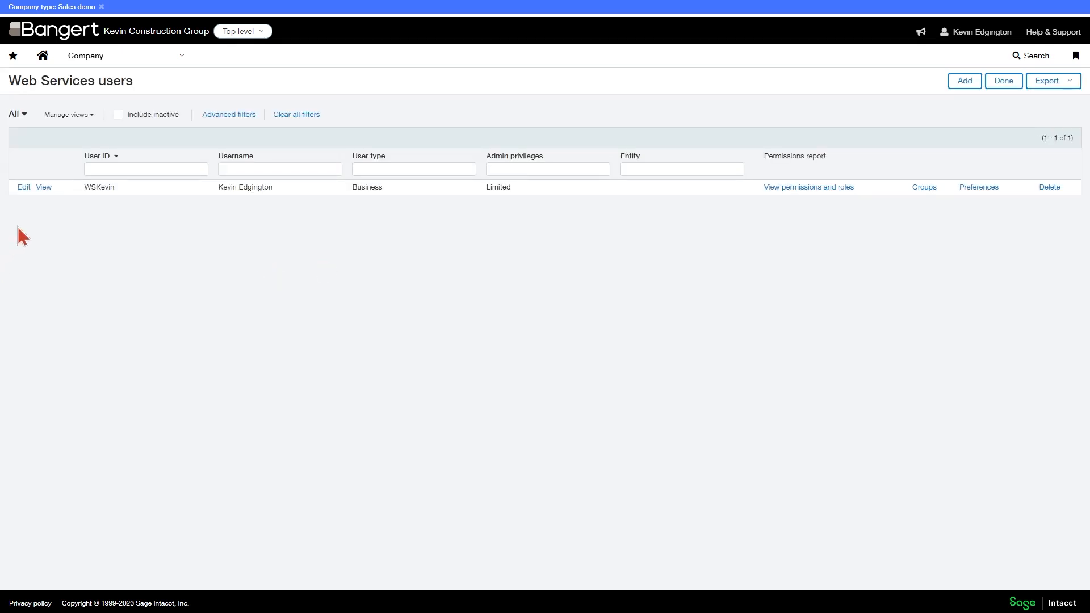
# - Open the existing Web Services user's record for editing and examine its user information, including the contact name and username fields
pyautogui.click(25, 187)
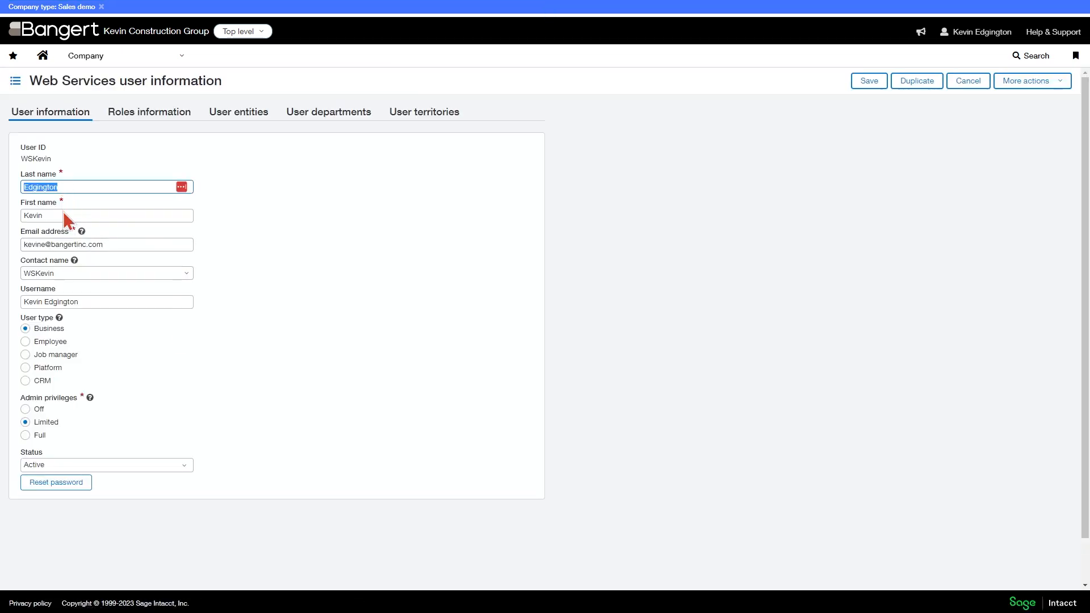
pyautogui.click(80, 274)
pyautogui.click(79, 278)
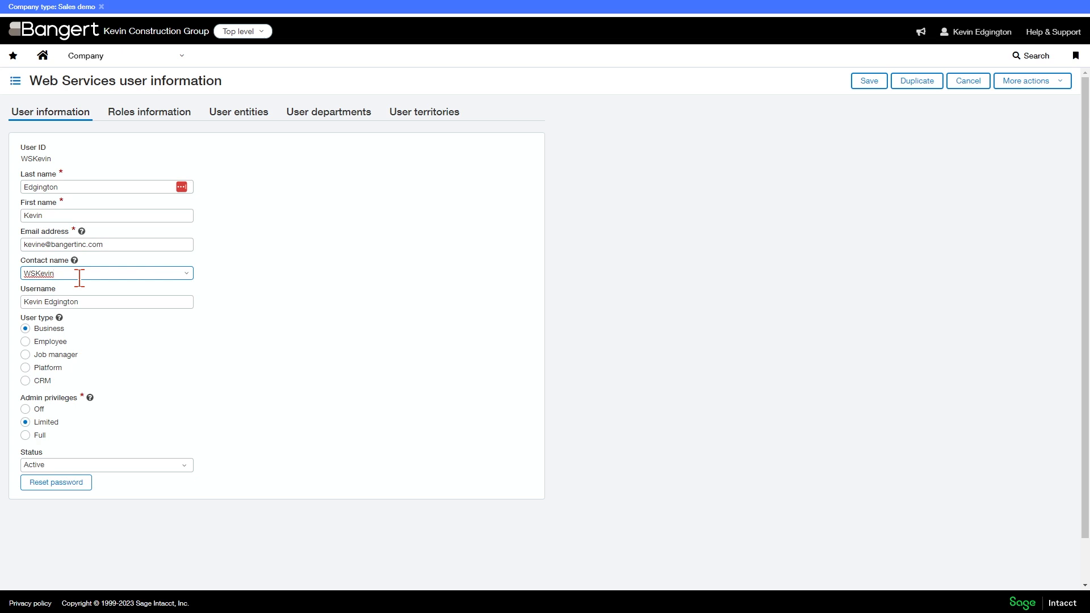
pyautogui.click(87, 302)
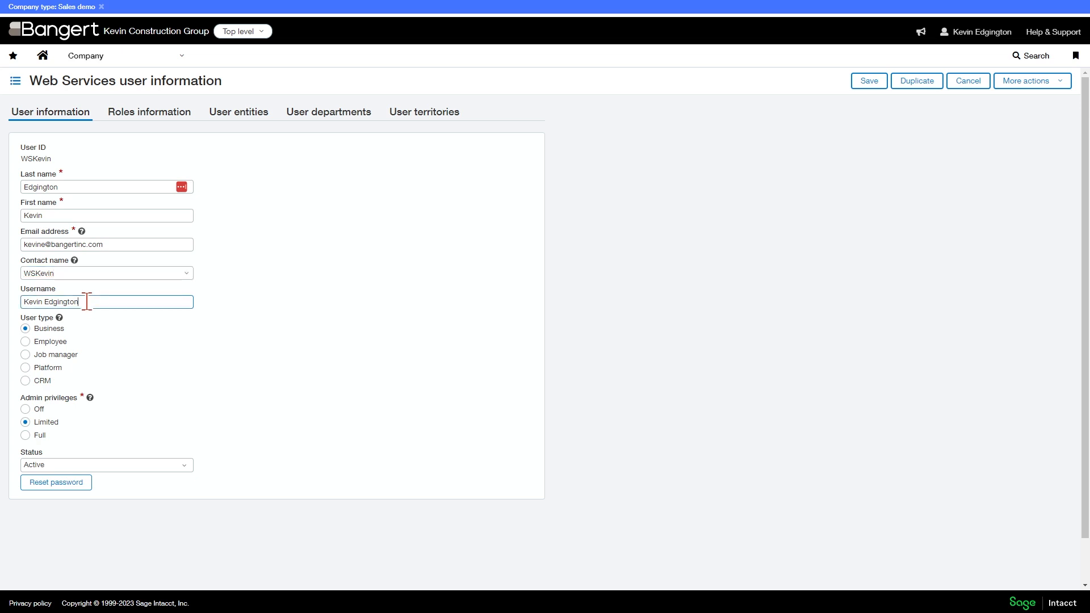